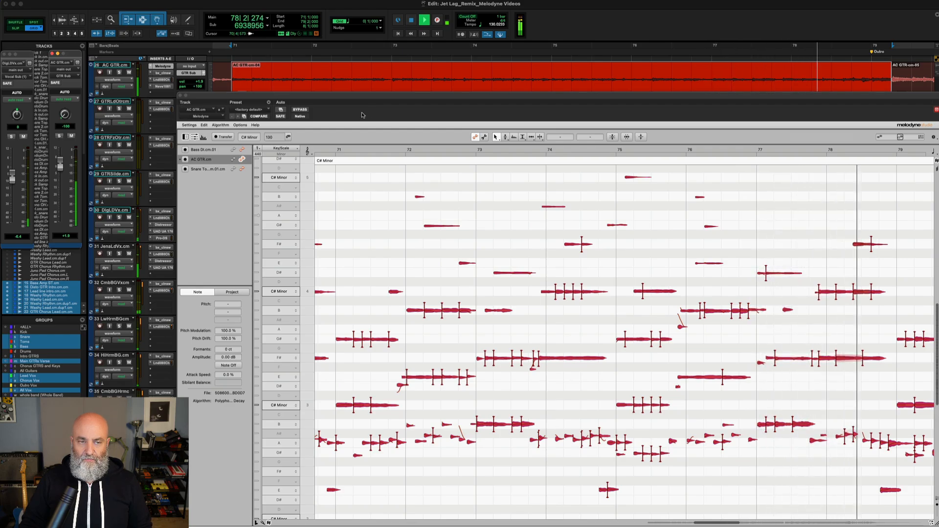
- Solo the AC GTR track, listen to it from bar 71, and unsolo it
key(space)
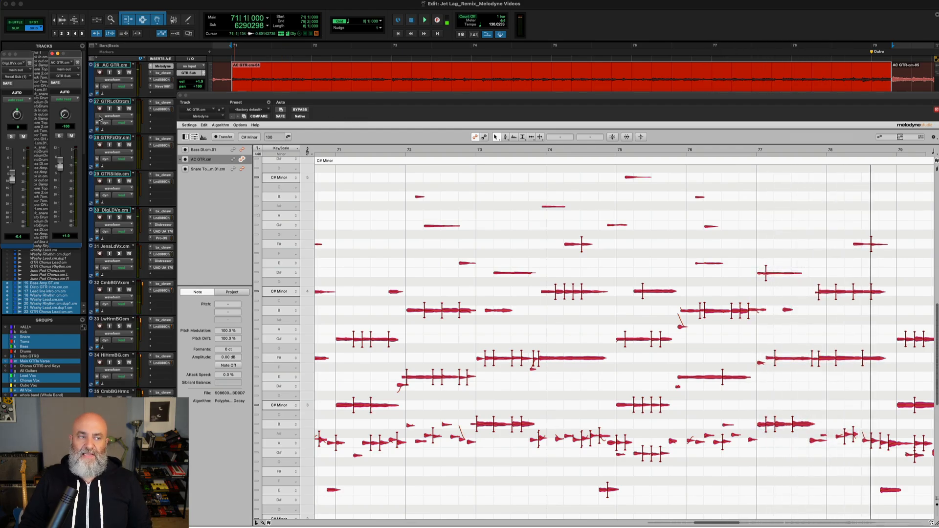
click(59, 136)
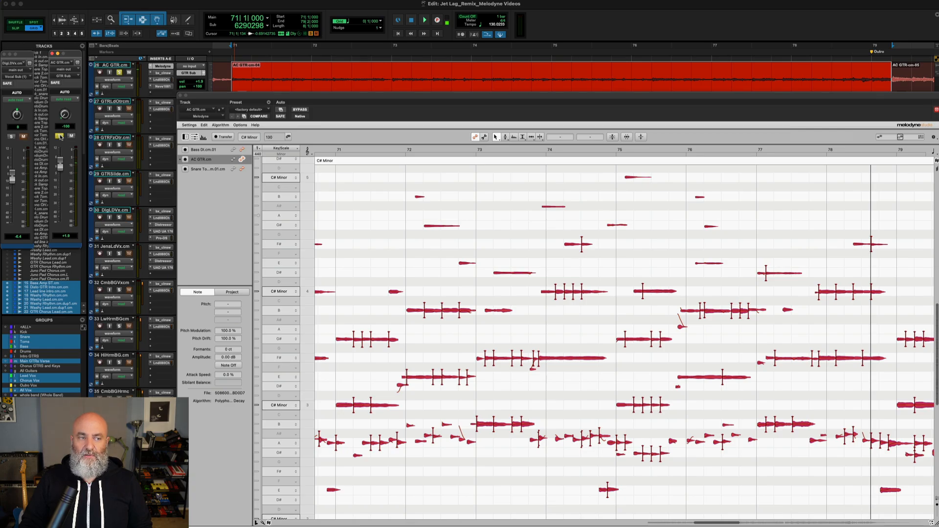
key(space)
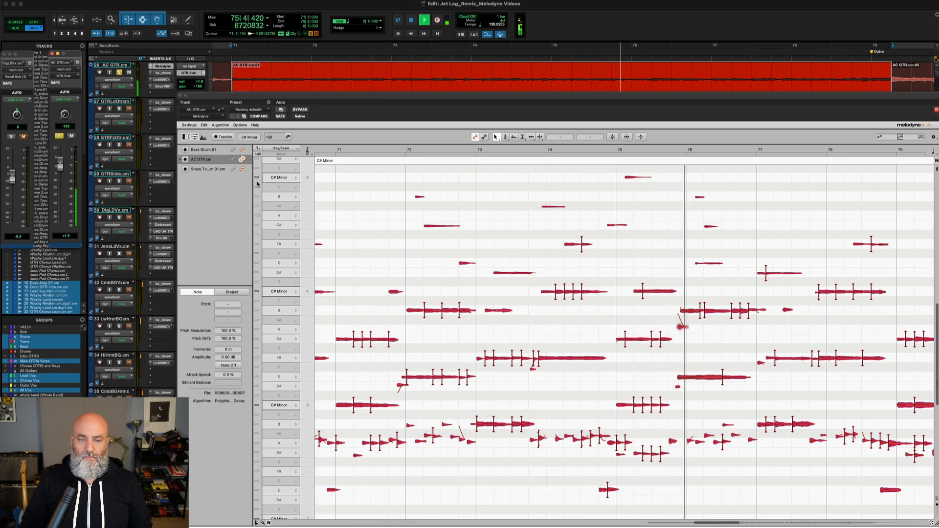
key(space)
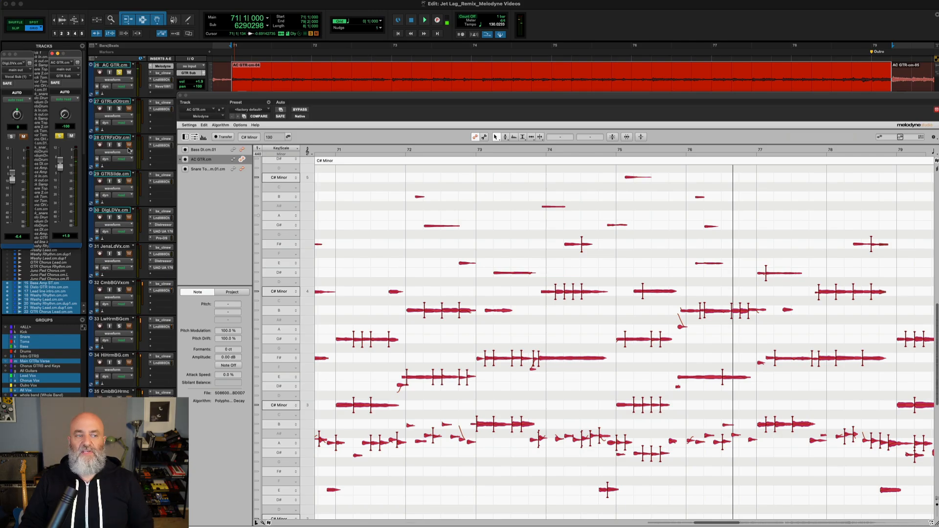
click(61, 137)
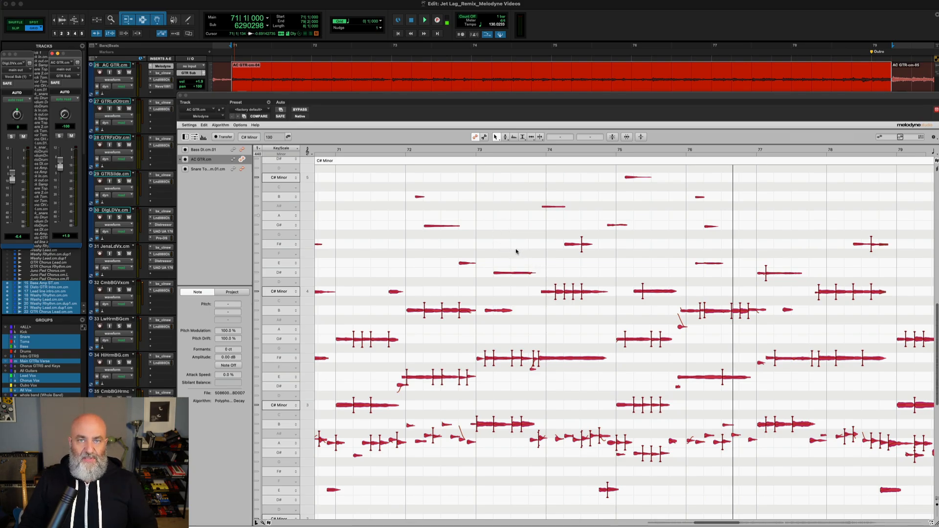
- Examine the repeated C# notes around bar 74 up close and listen to the guitar within the full mix
mouse_move(501, 229)
mouse_down()
mouse_move(591, 271)
mouse_move(599, 308)
mouse_move(662, 340)
mouse_move(669, 385)
mouse_up()
scroll(592, 274, right, 2)
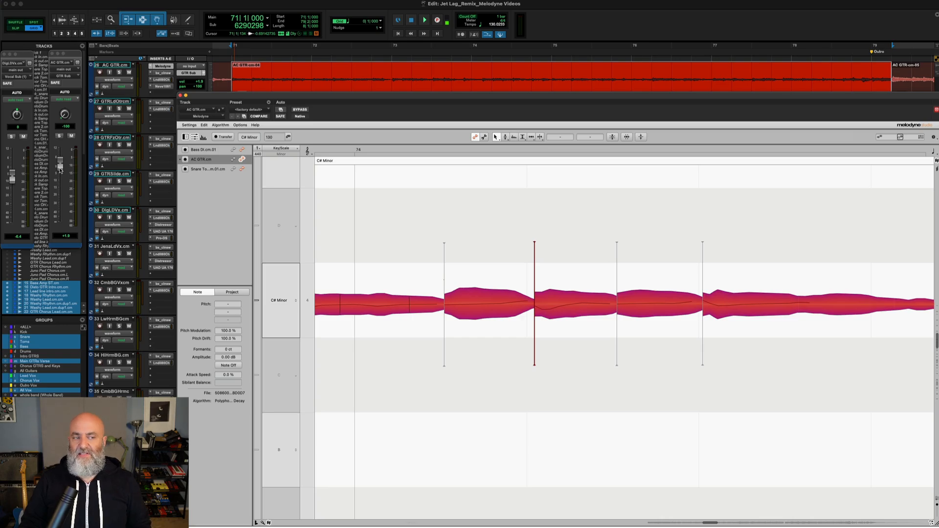
key(space)
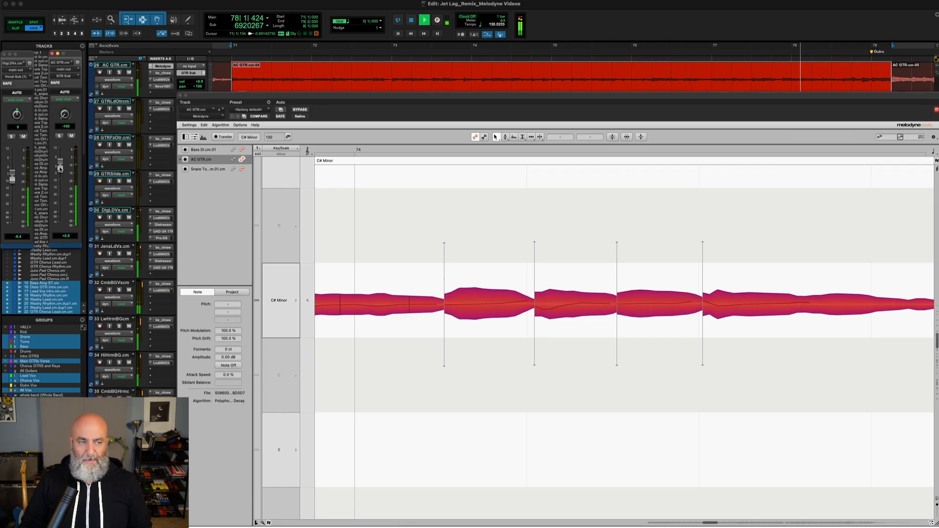
key(space)
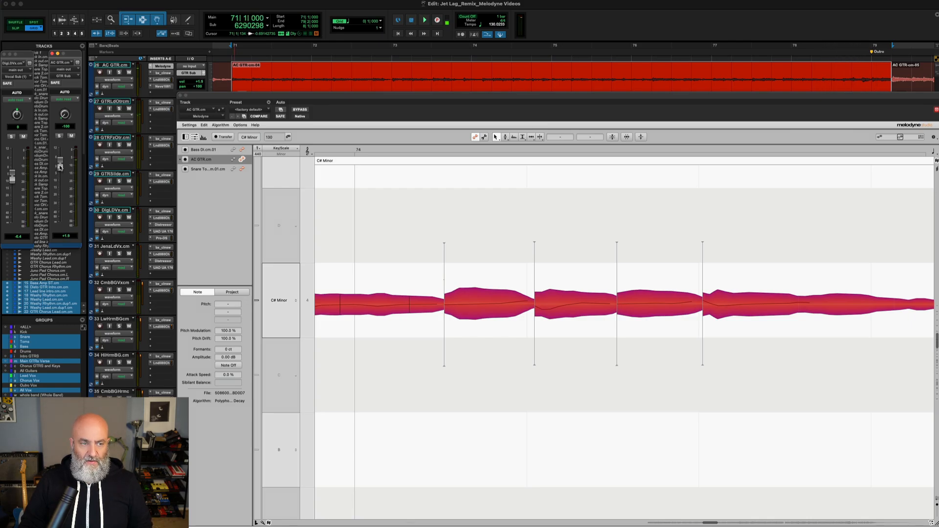
key(space)
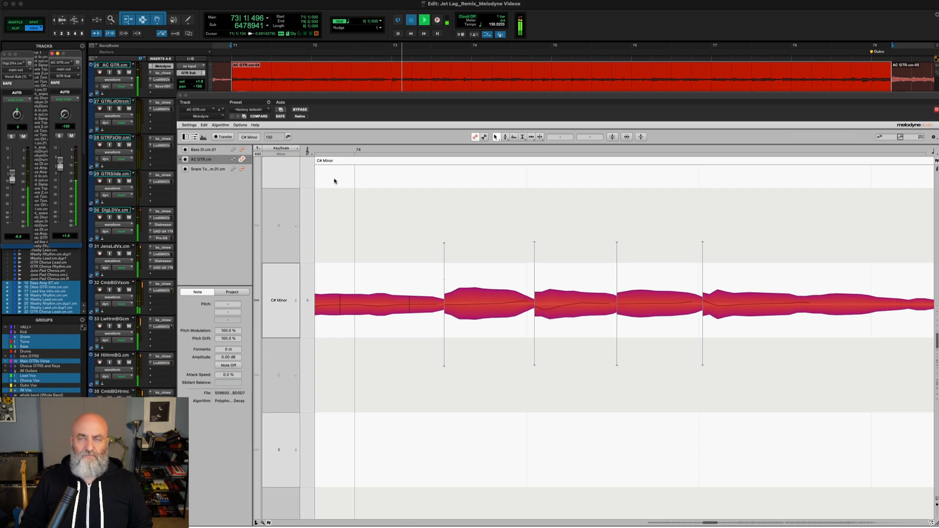
key(space)
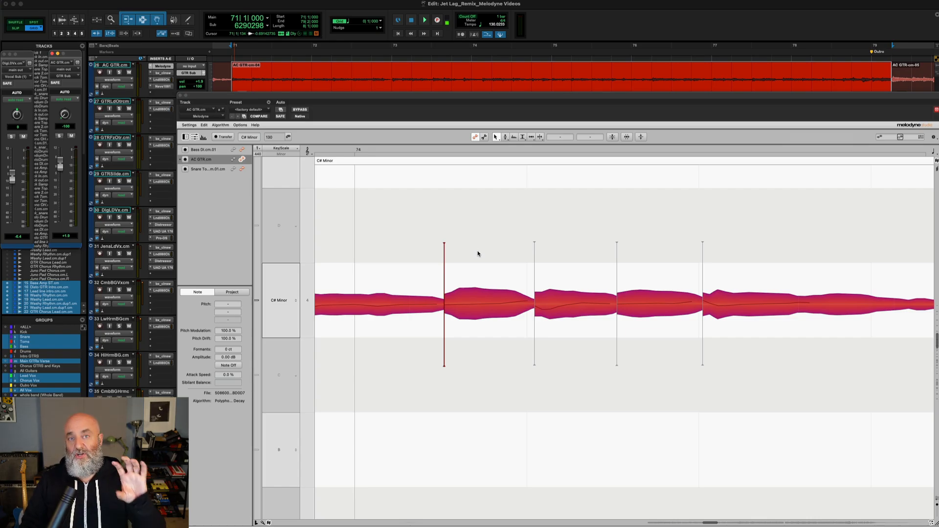
- Use the Attack Speed Tool to lower the selected notes' attack speed to -29.0% while auditioning the soloed AC GTR track
right_click(478, 212)
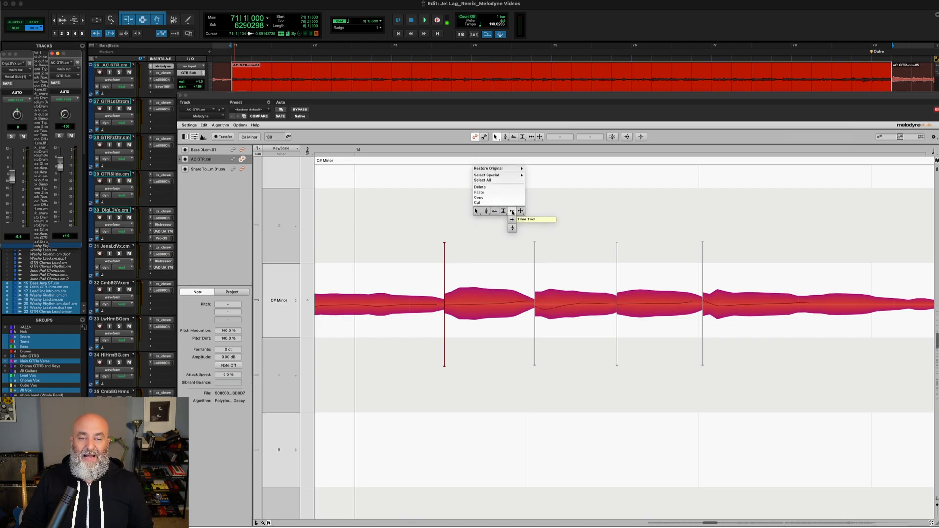
mouse_move(512, 211)
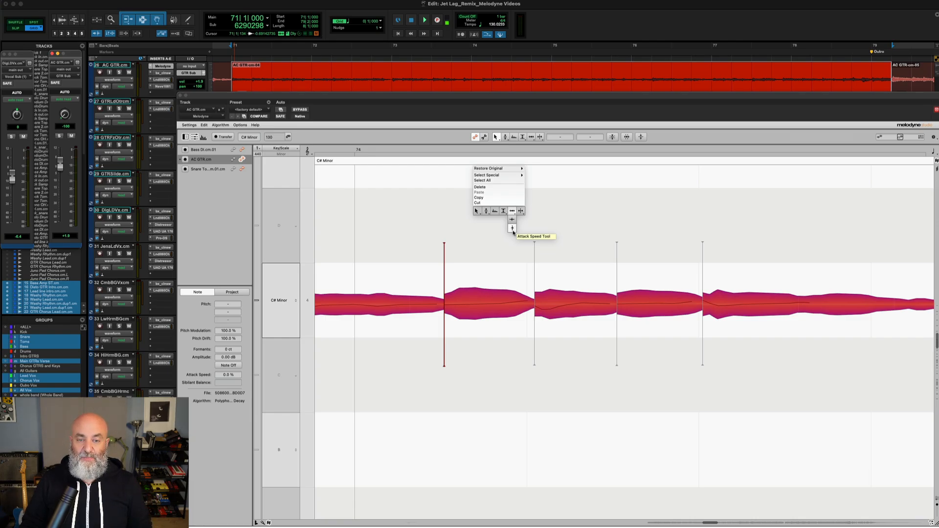
click(512, 228)
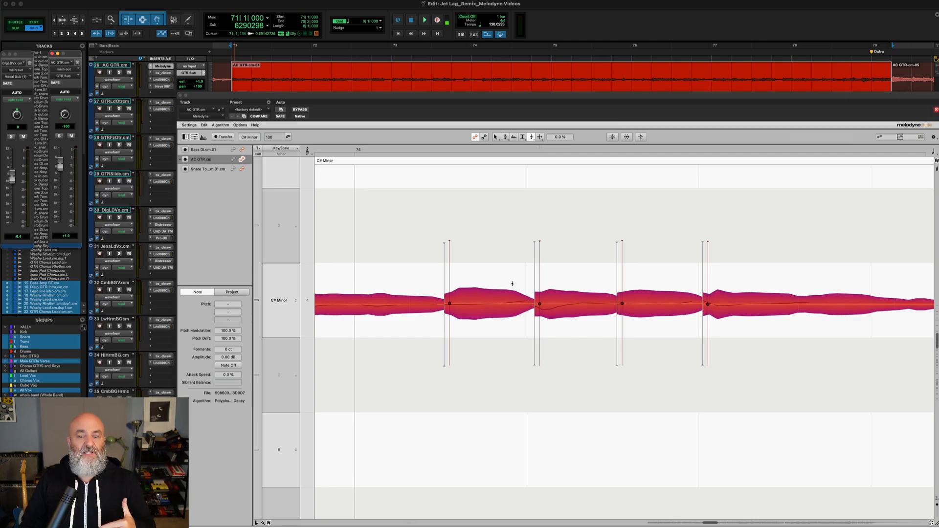
click(59, 137)
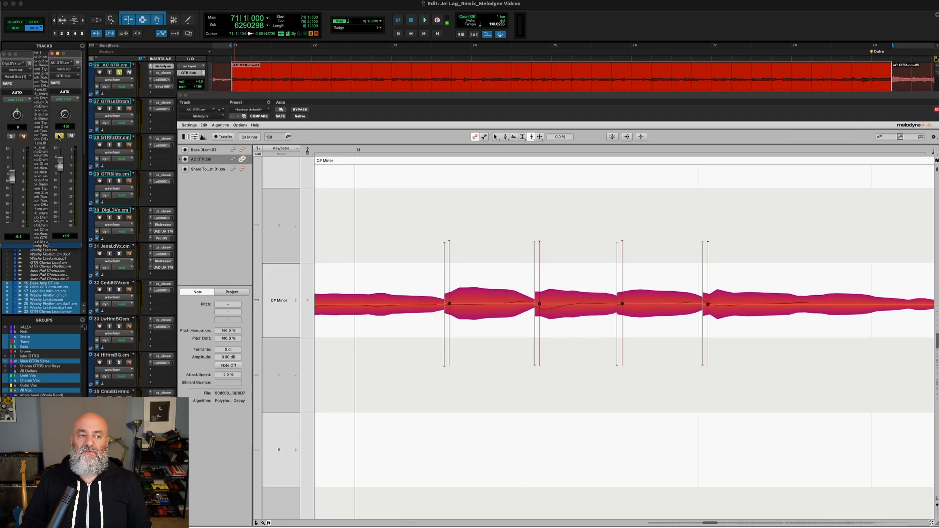
key(space)
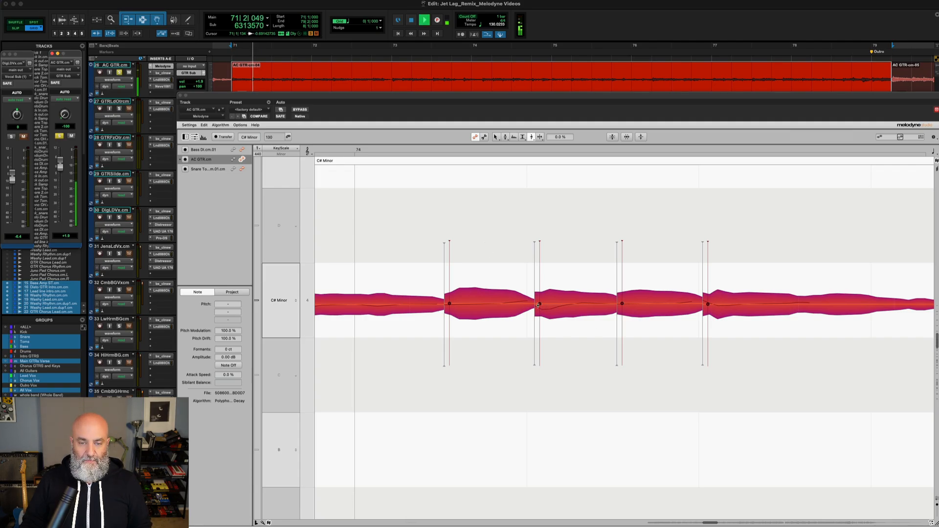
drag(538, 306, 539, 308)
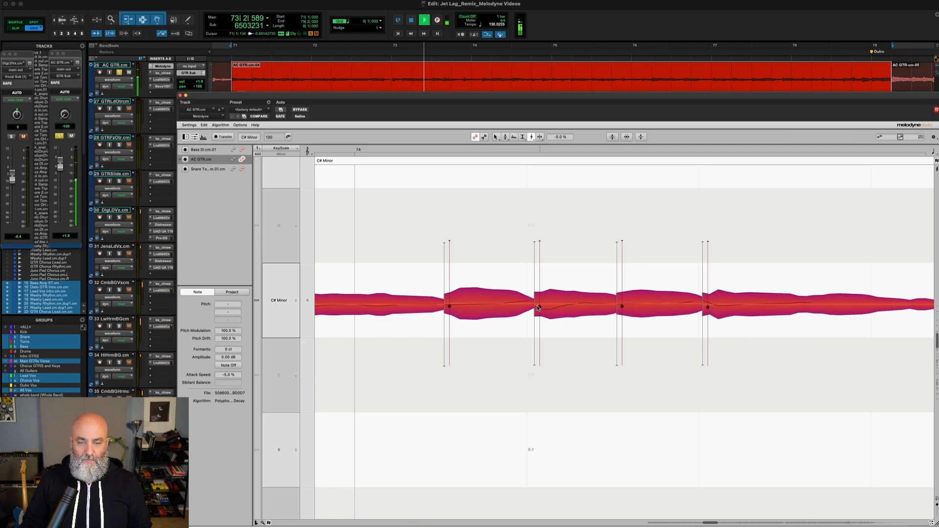
drag(539, 307, 538, 319)
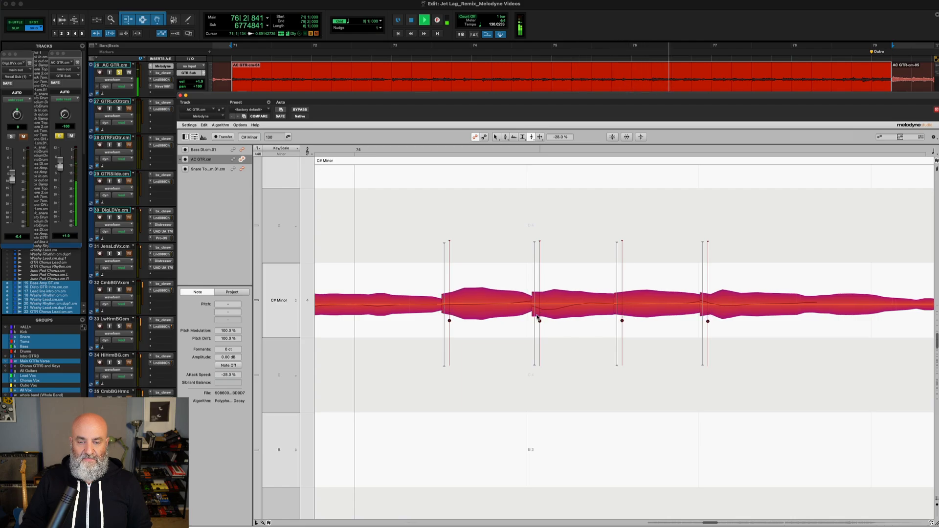
key(space)
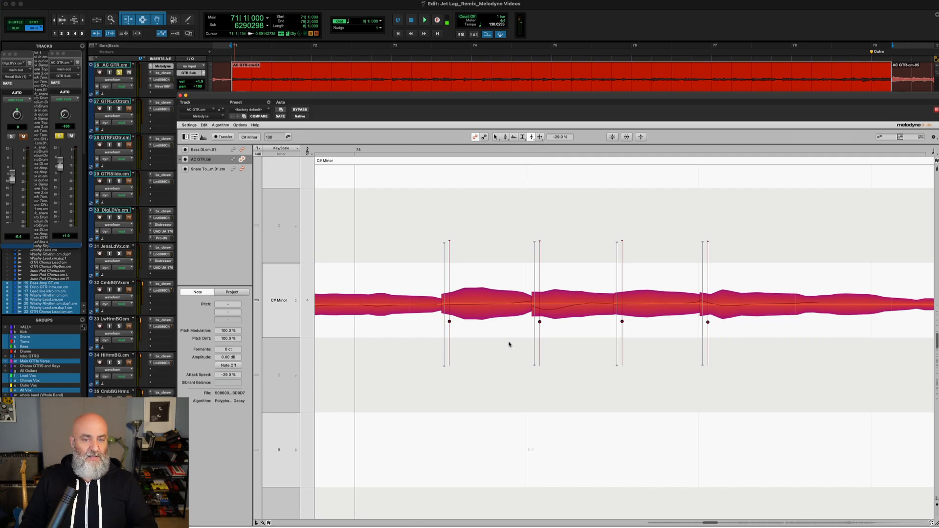
- Reselect all guitar notes and set their attack speed to -17.0% during soloed playback
click(543, 374)
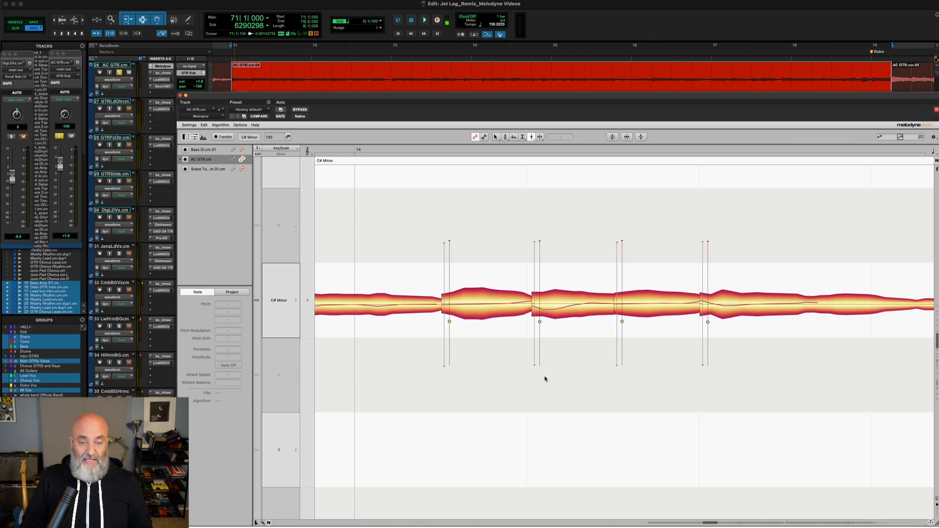
key(super+a)
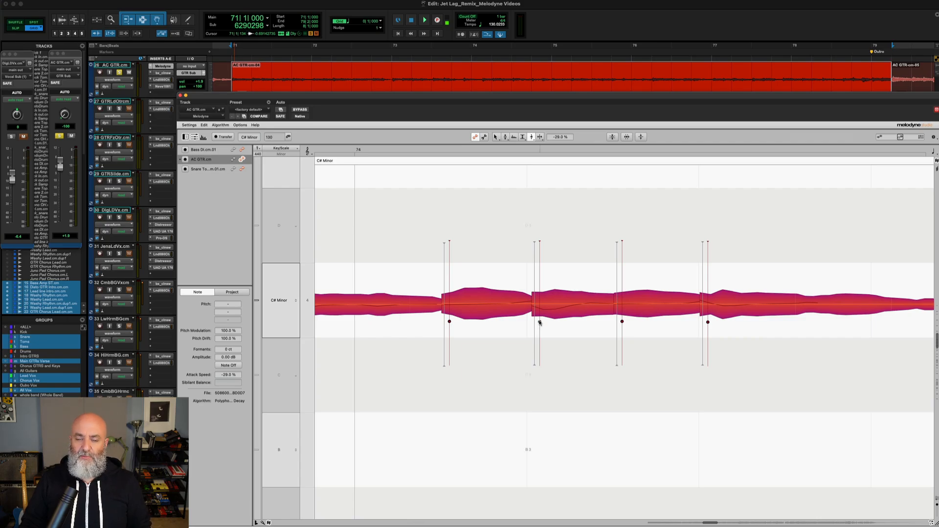
key(space)
drag(540, 324, 540, 319)
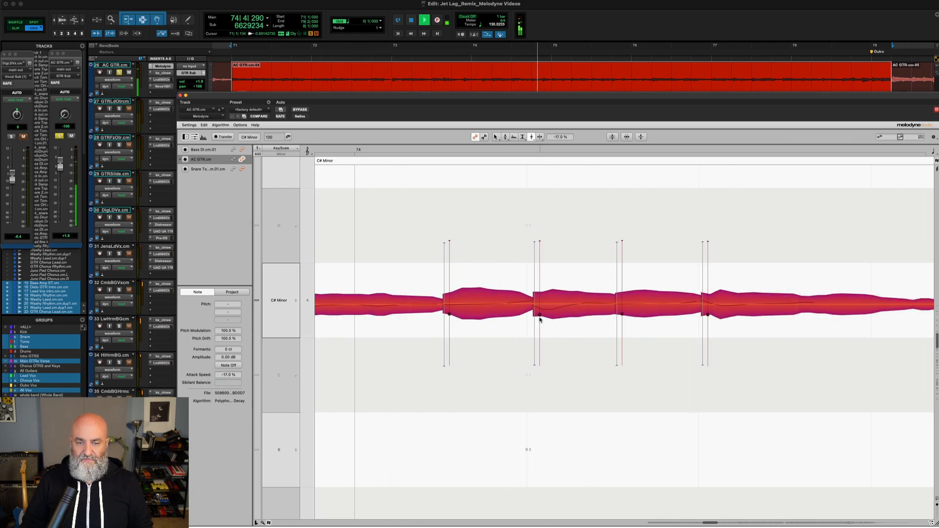
key(space)
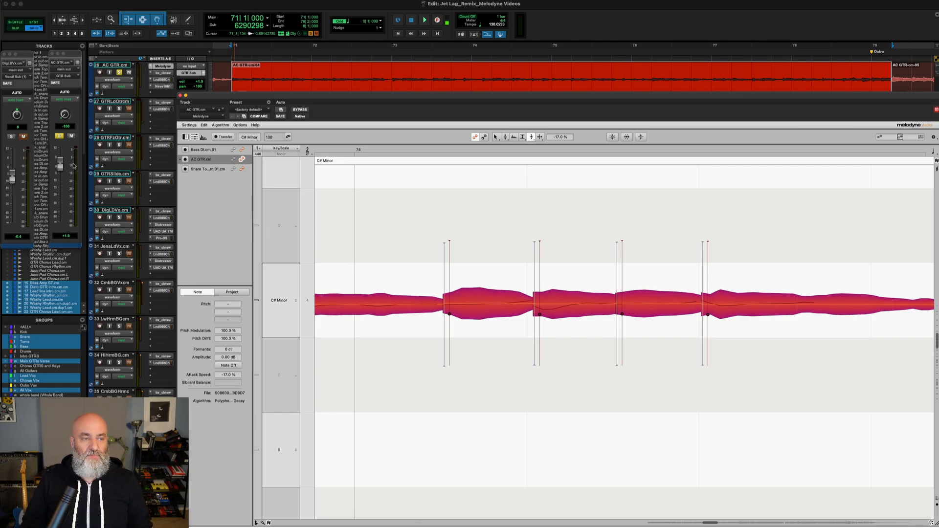
- Unsolo the AC GTR track and set the notes' attack speed to -15.0% while playing the full mix
click(61, 137)
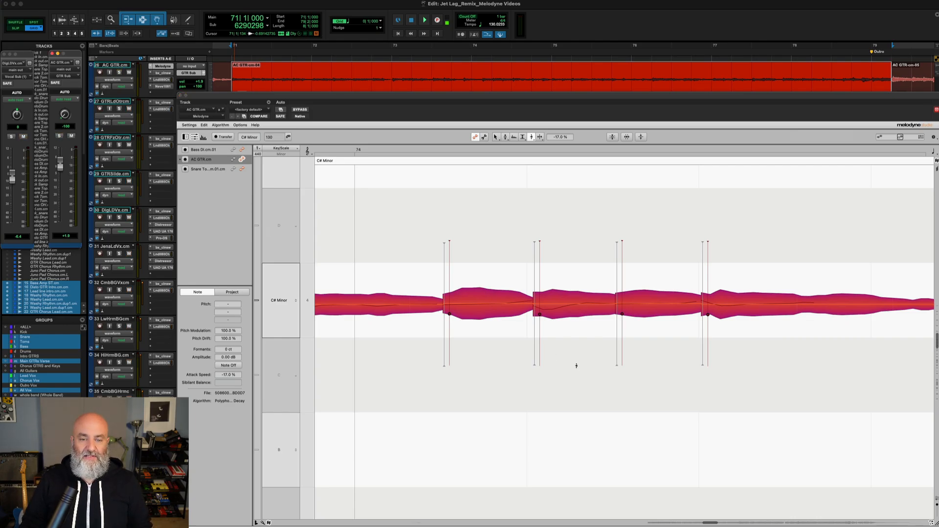
key(space)
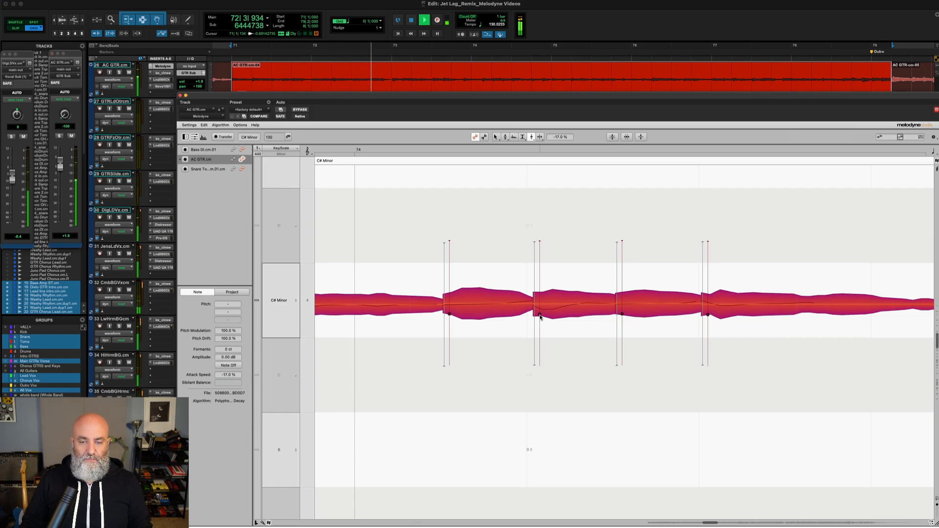
drag(540, 315, 540, 314)
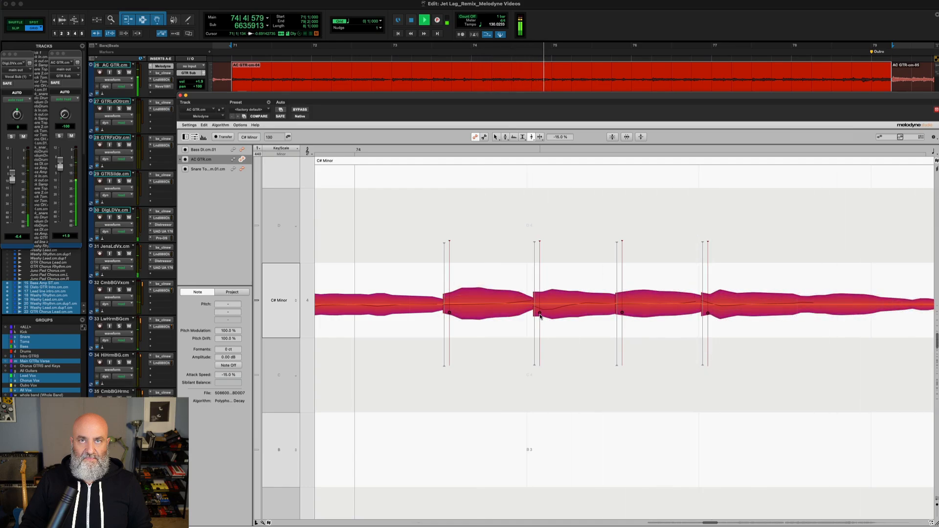
key(space)
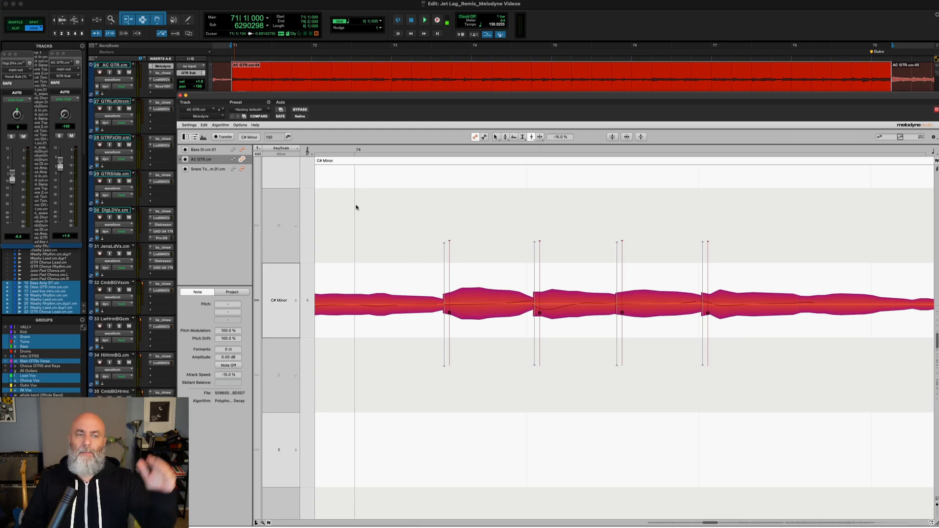
- Compare the original and softened guitar attacks in the mix by toggling the Melodyne bypass during playback, leaving it off
click(300, 110)
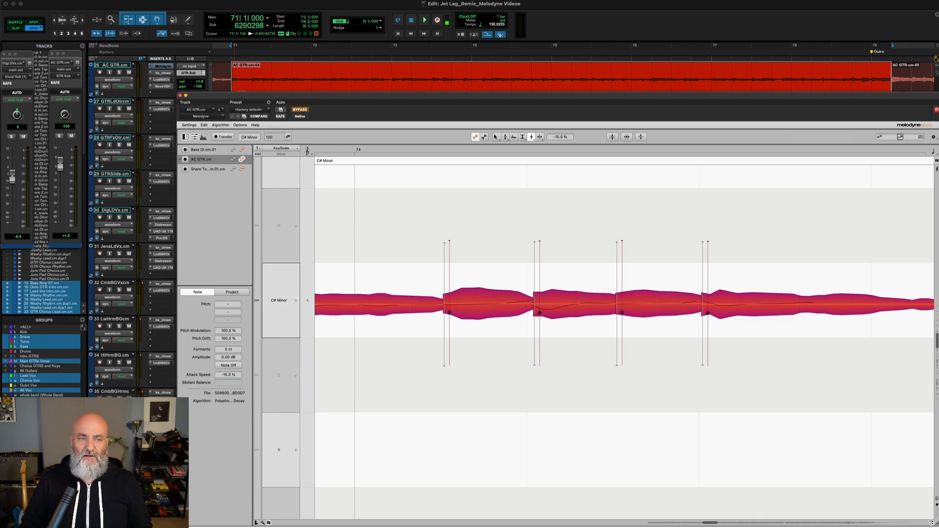
key(space)
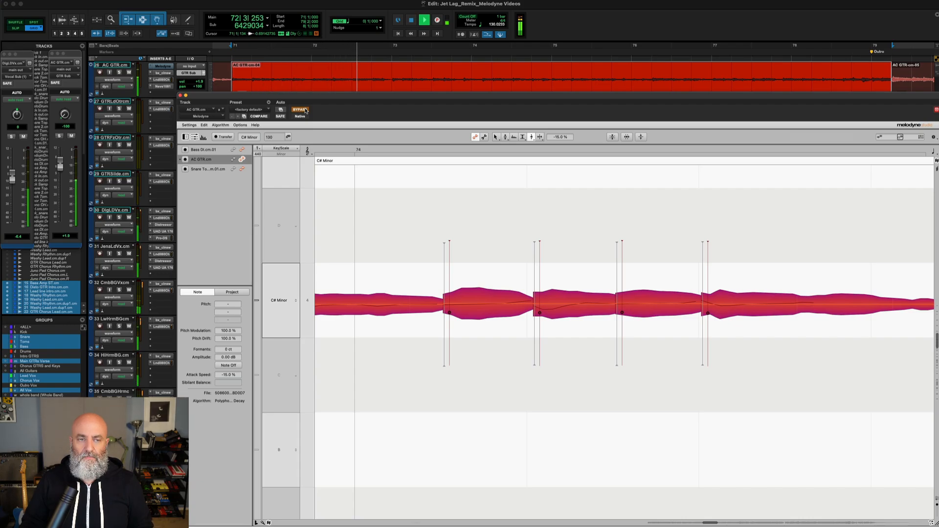
click(304, 110)
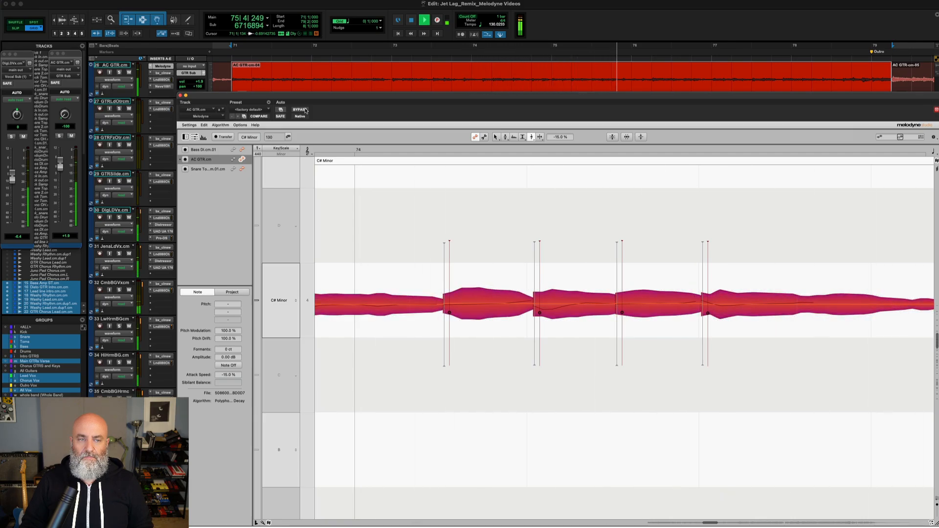
click(305, 110)
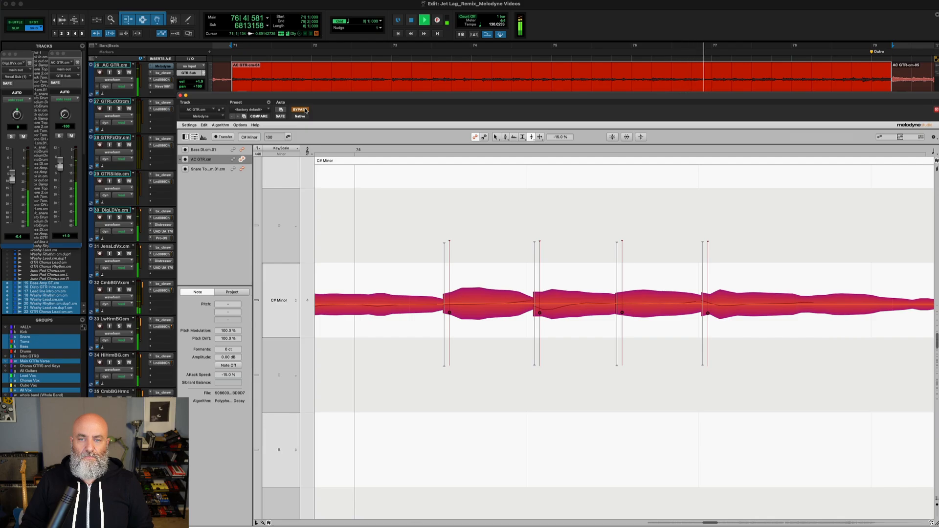
key(space)
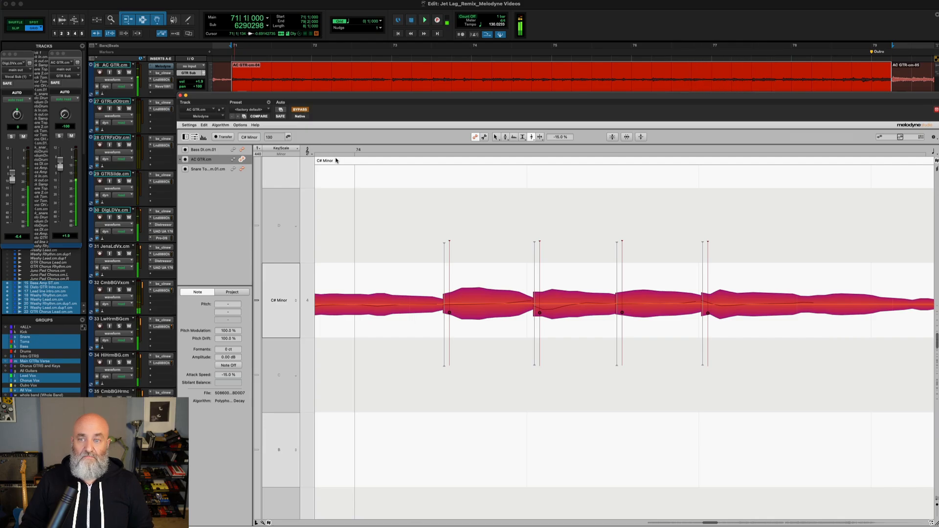
click(301, 110)
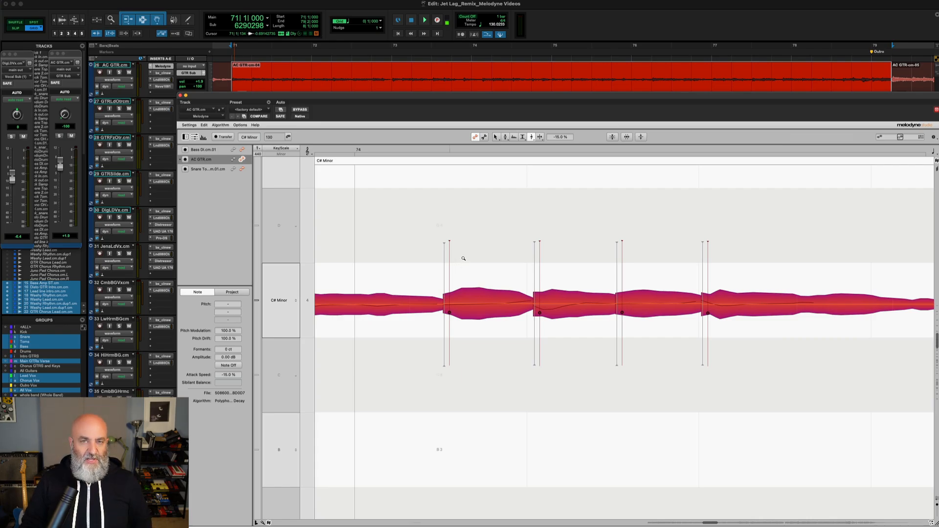
- Raise the selected notes' attack speed to 20.0% at the start of the second C# note after bar 74
drag(466, 258, 589, 295)
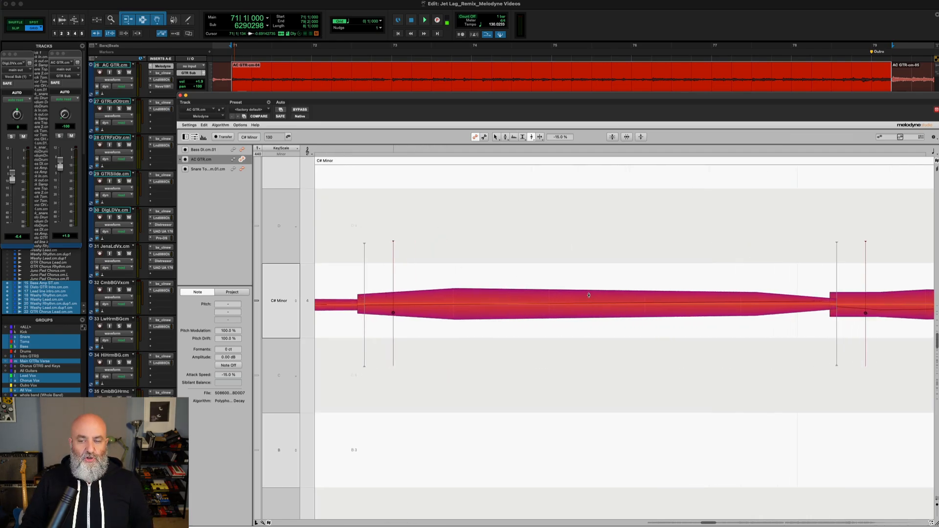
scroll(589, 295, right, 5)
scroll(589, 295, right, 2)
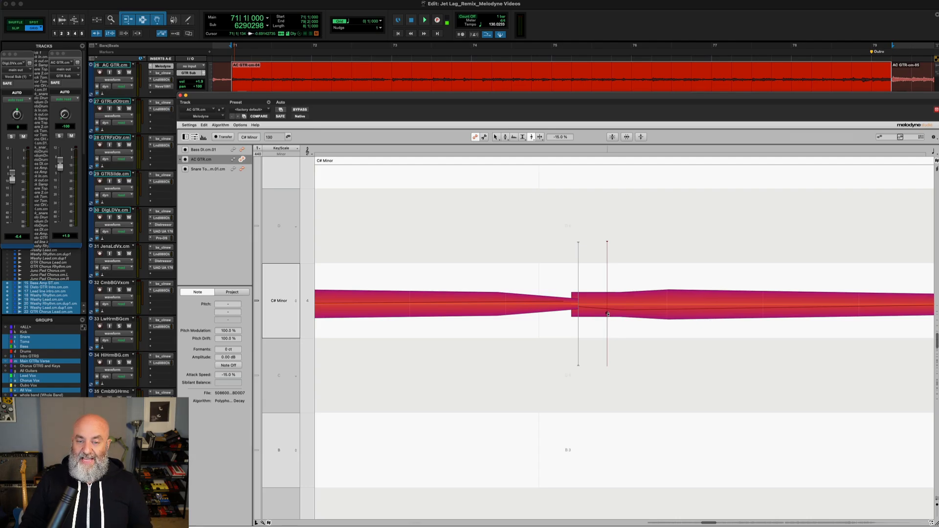
mouse_move(608, 314)
mouse_down()
mouse_move(607, 323)
mouse_move(609, 302)
mouse_up()
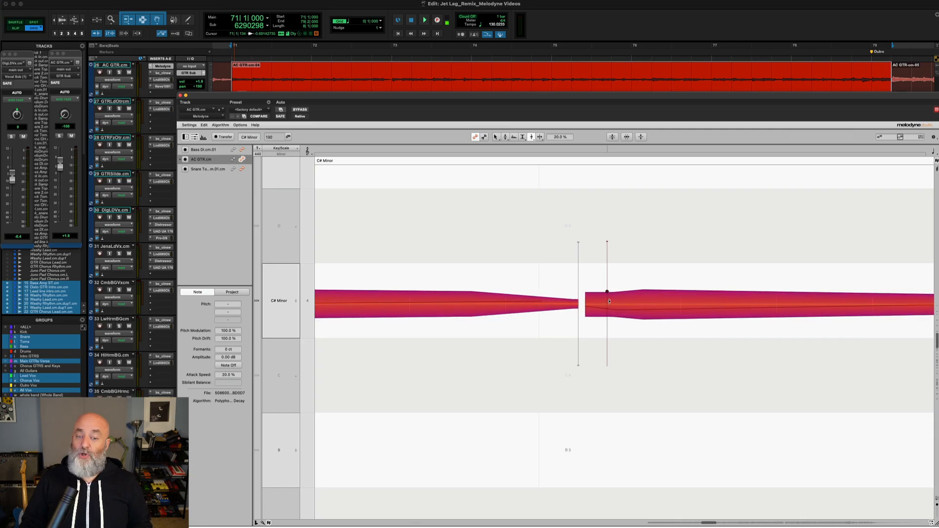
- Set the selected guitar notes' attack speed to -15.0% and activate the Fade Tool
drag(610, 324, 610, 323)
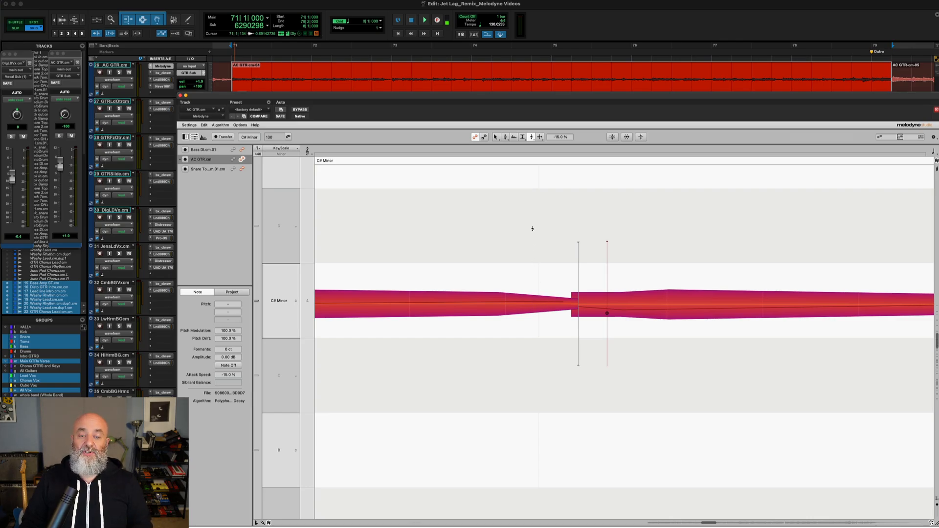
right_click(533, 212)
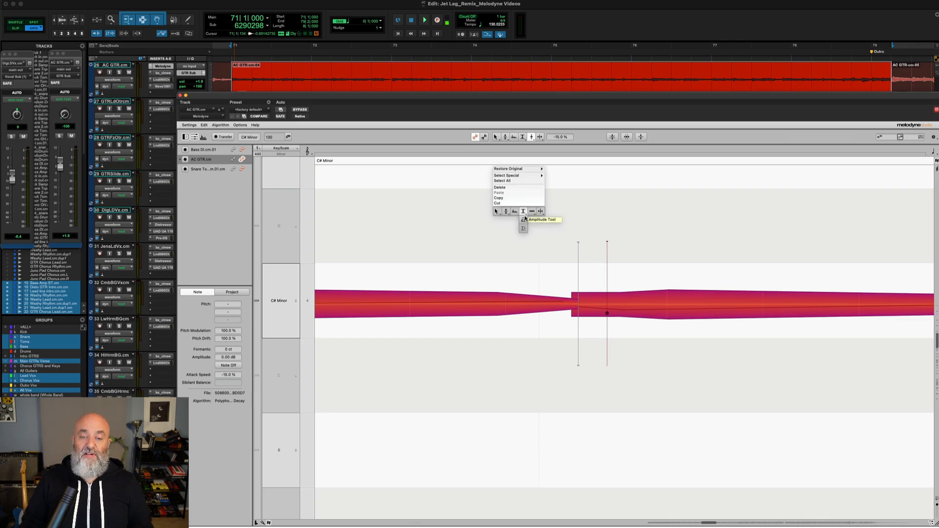
click(524, 220)
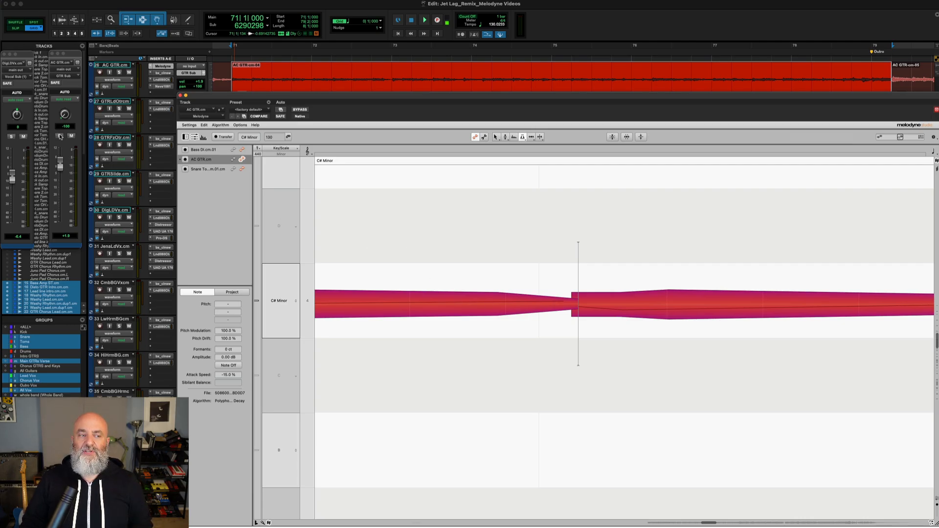
- Solo the AC GTR track and give the selected notes long, inward-curving fade-outs during playback
key(shift+s)
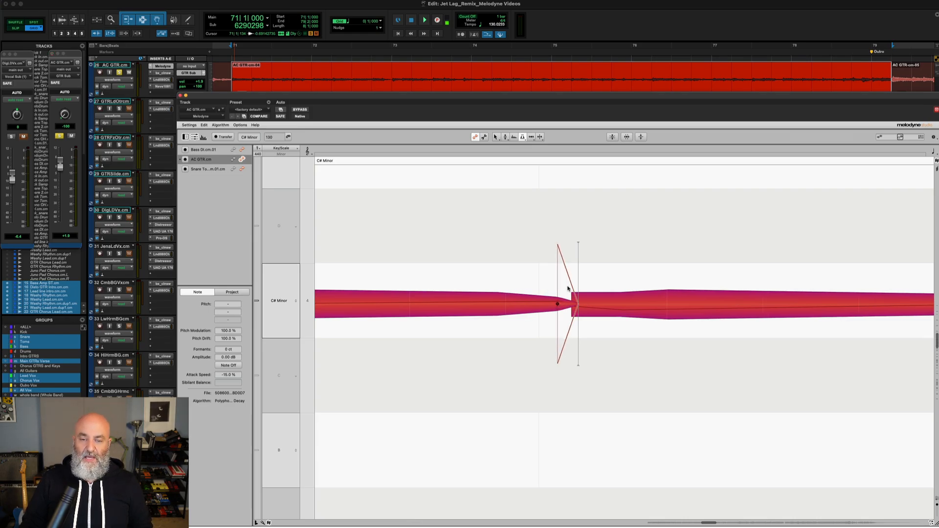
drag(568, 289, 567, 344)
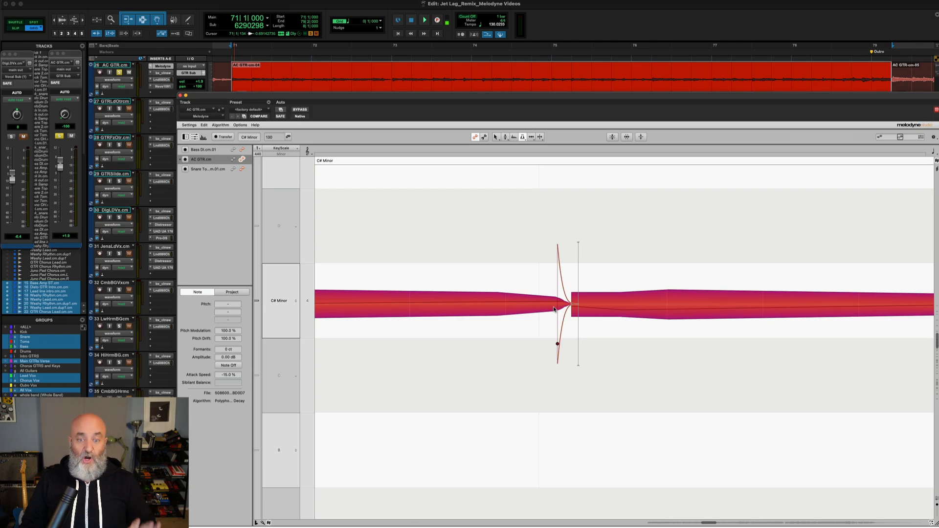
key(space)
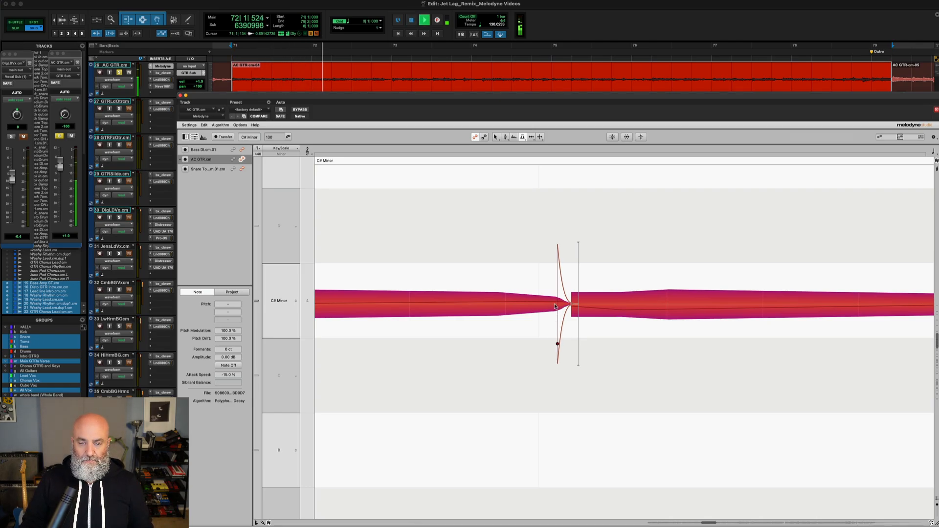
drag(556, 303, 498, 331)
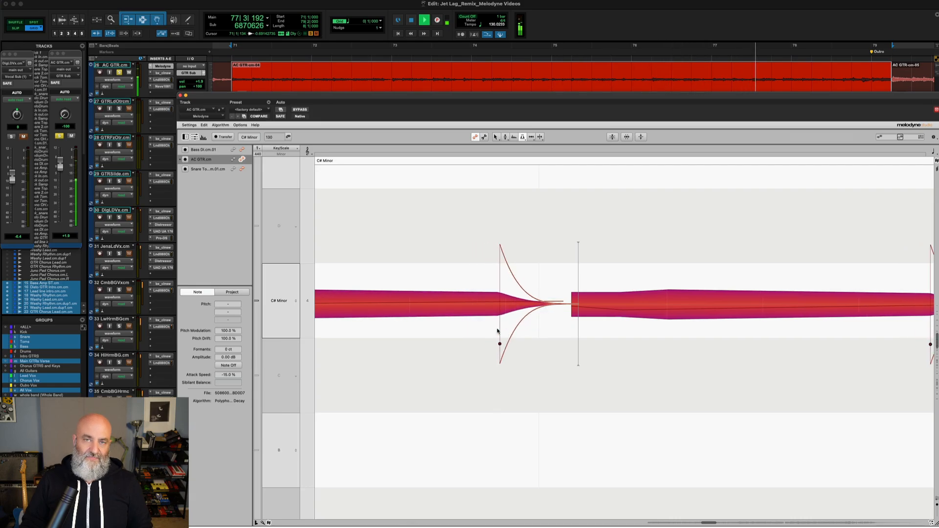
key(space)
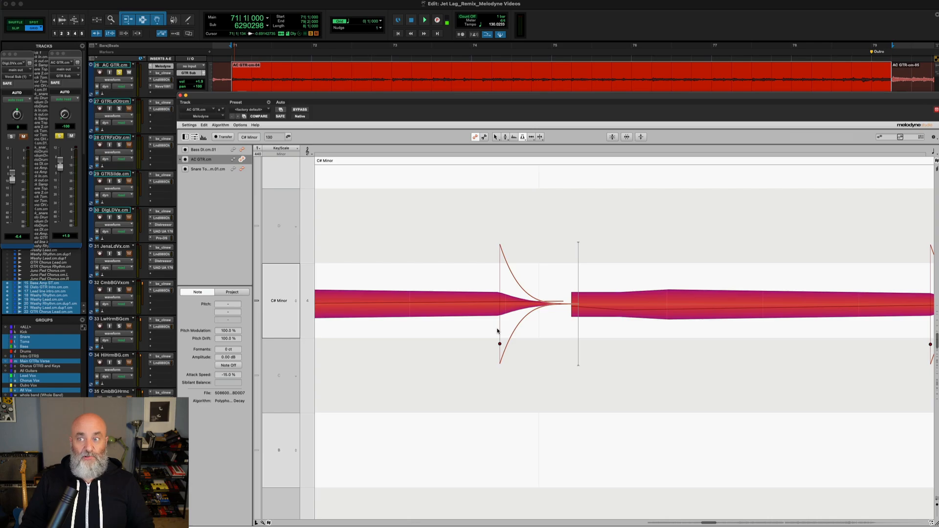
- Shorten the selected notes' fade-outs to a medium length while playing the soloed guitar
key(space)
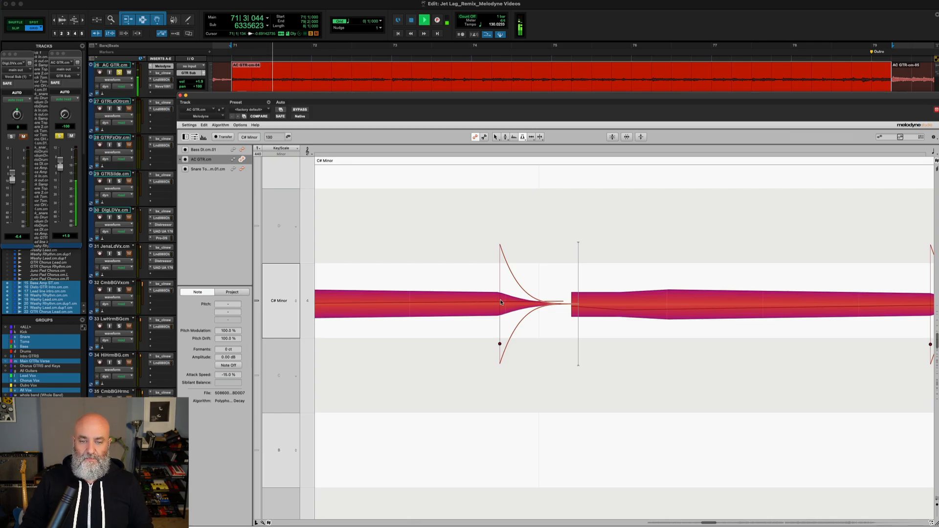
drag(508, 302, 546, 305)
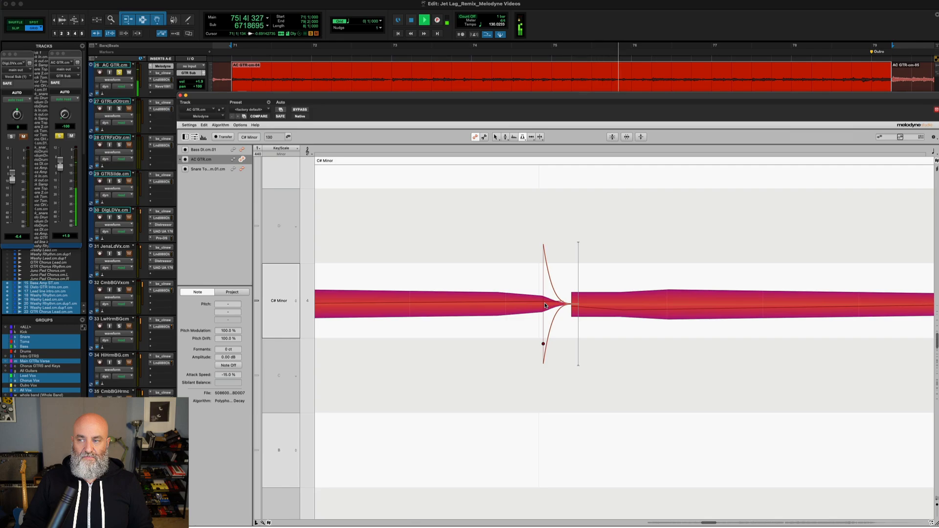
drag(545, 305, 544, 306)
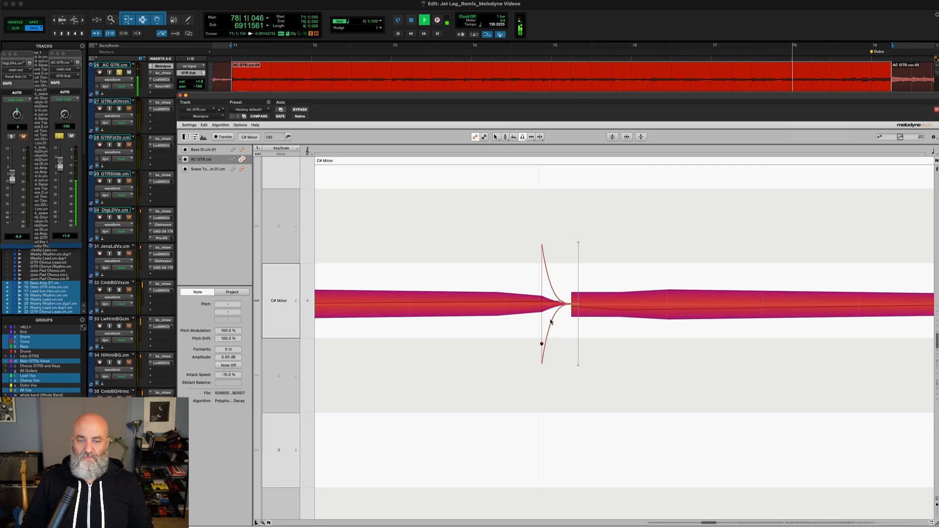
key(space)
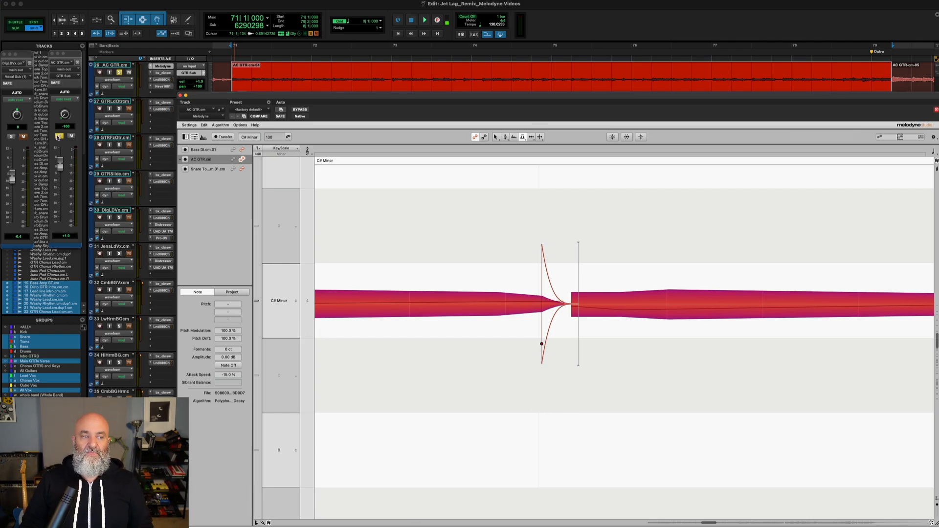
- Unsolo the AC GTR track and compare the full mix with Melodyne bypassed and active, leaving the bypass off
click(58, 137)
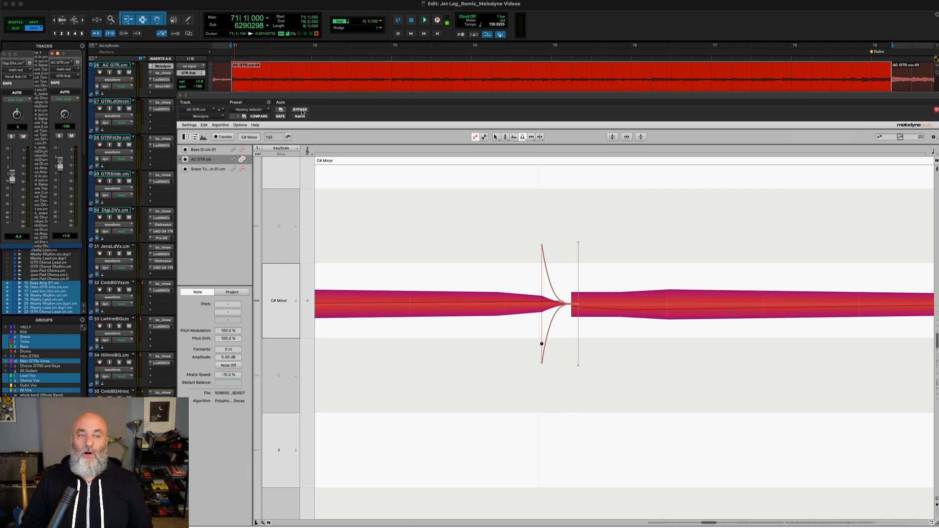
click(300, 110)
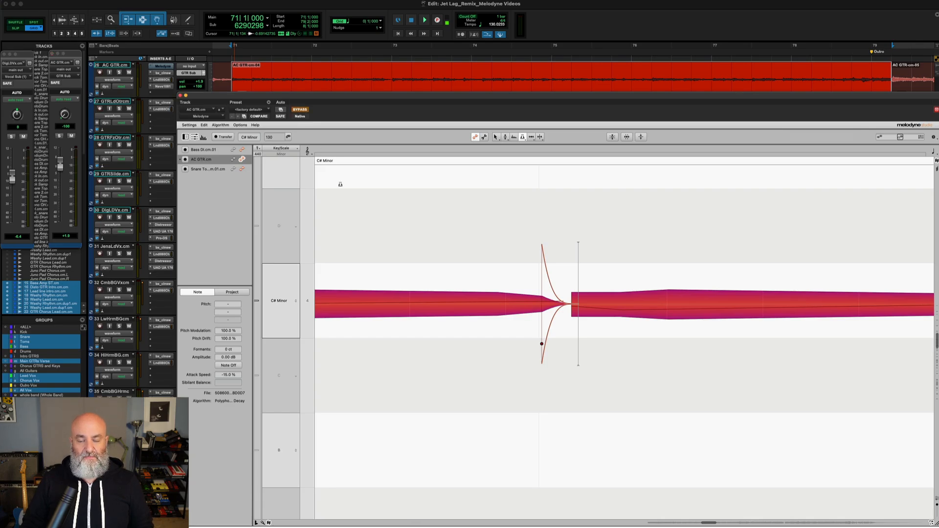
key(space)
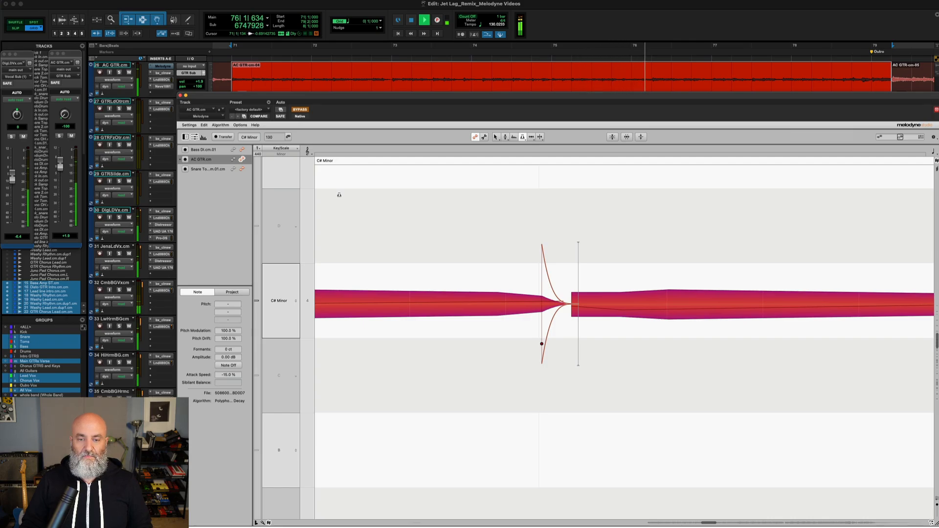
key(space)
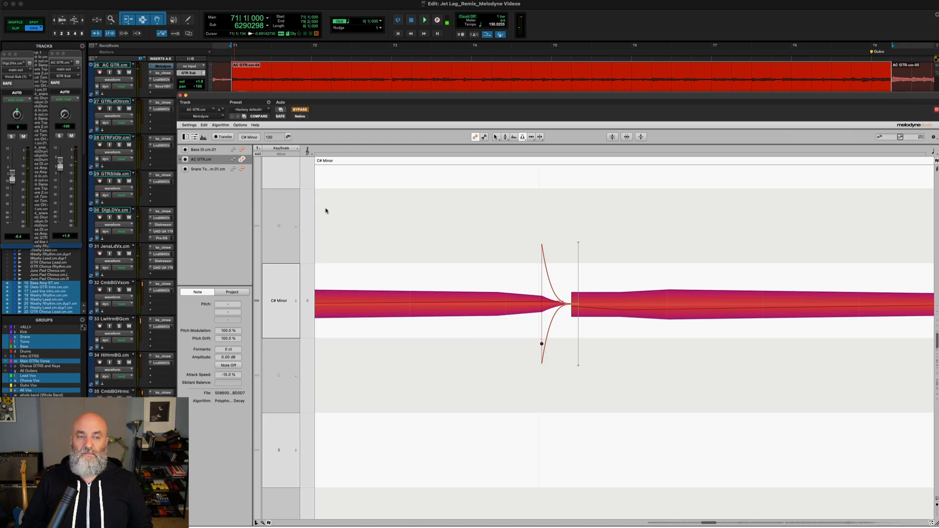
key(space)
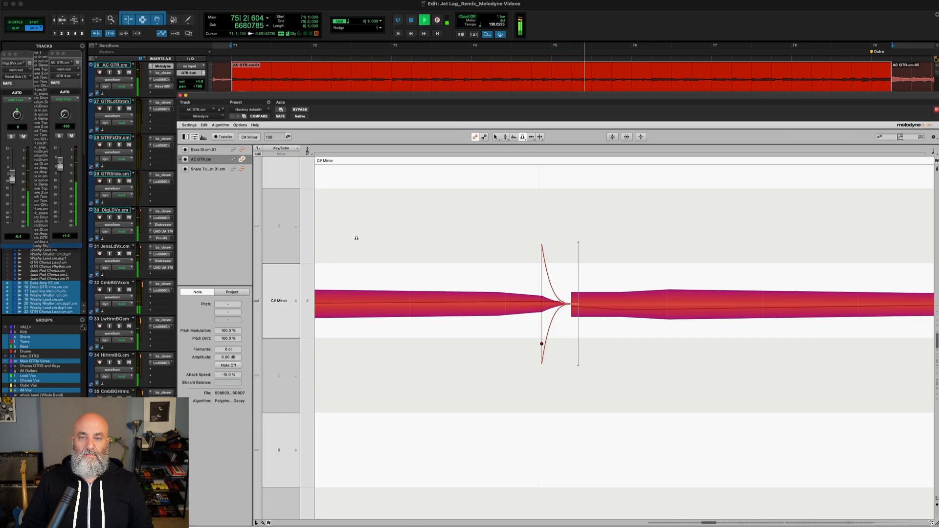
key(space)
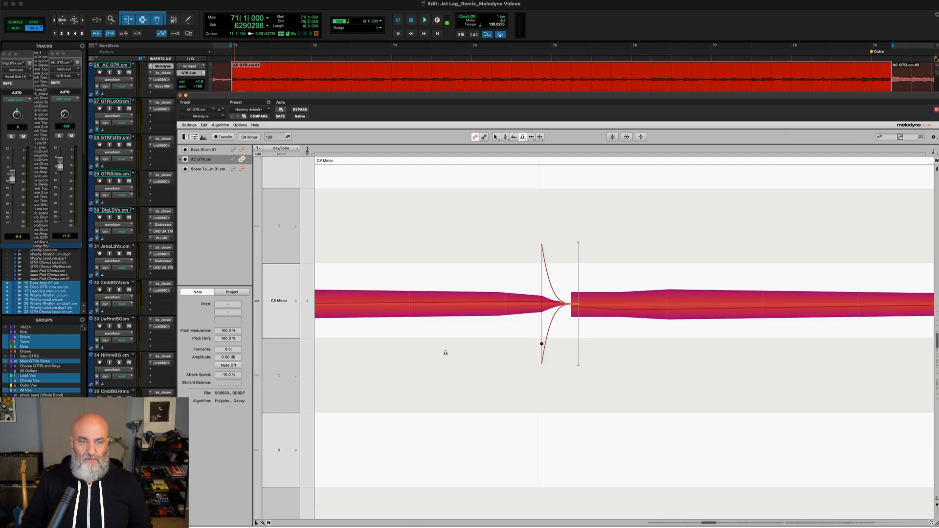
- Use the Formant Tool to shift the selected guitar notes' formants to -58 ct while playing the full mix
click(186, 138)
click(187, 138)
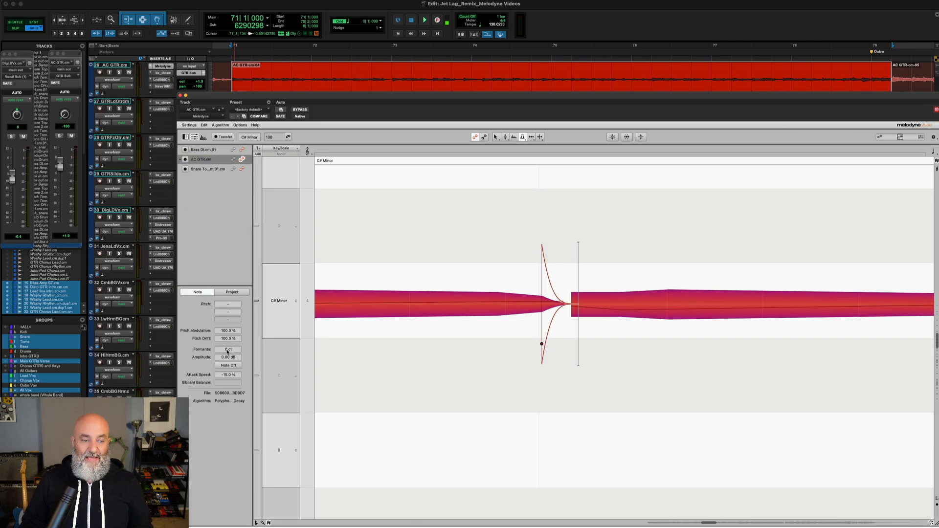
right_click(342, 349)
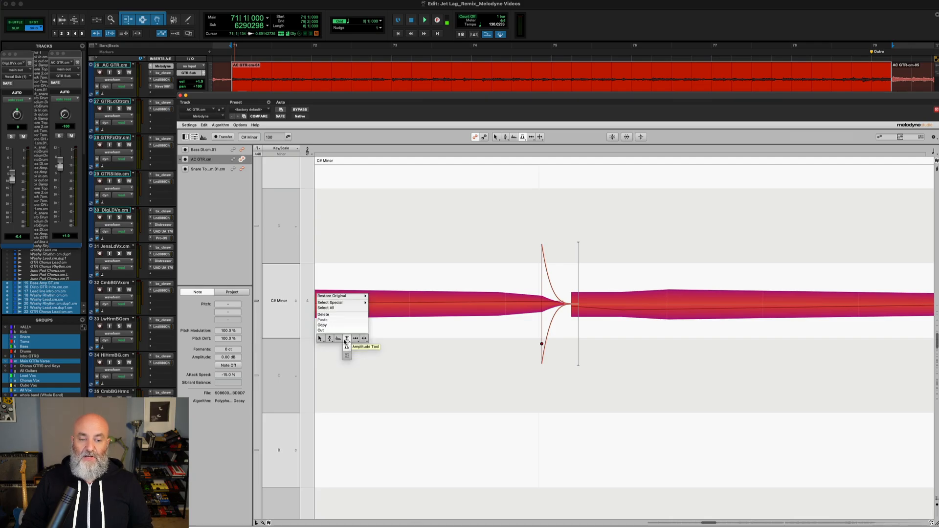
click(338, 338)
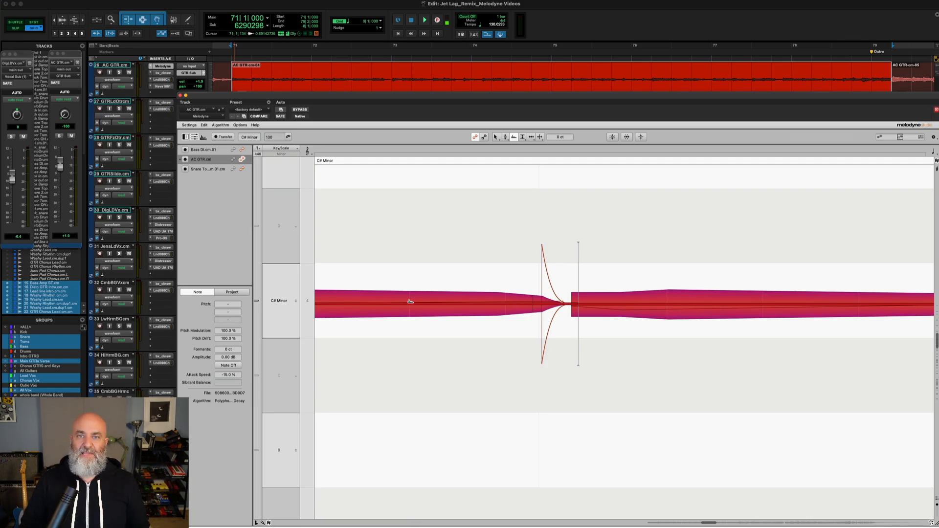
key(space)
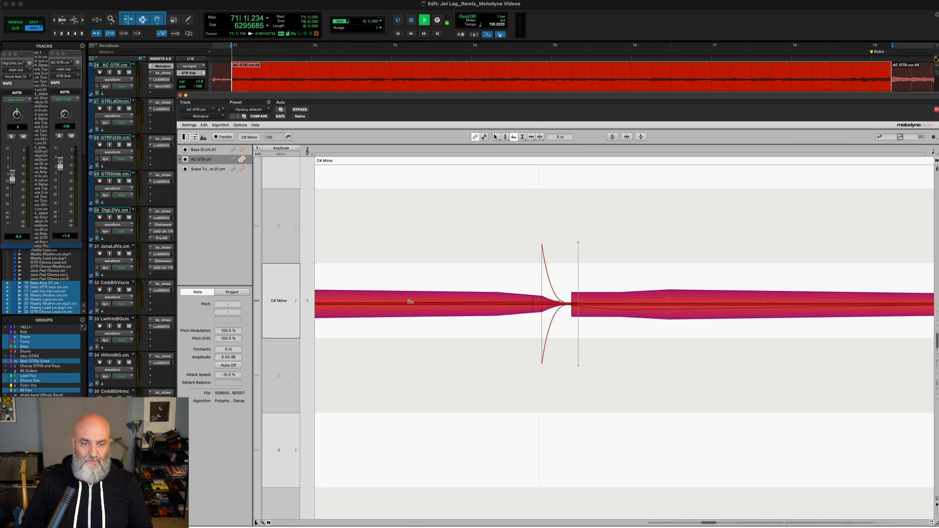
drag(411, 301, 412, 346)
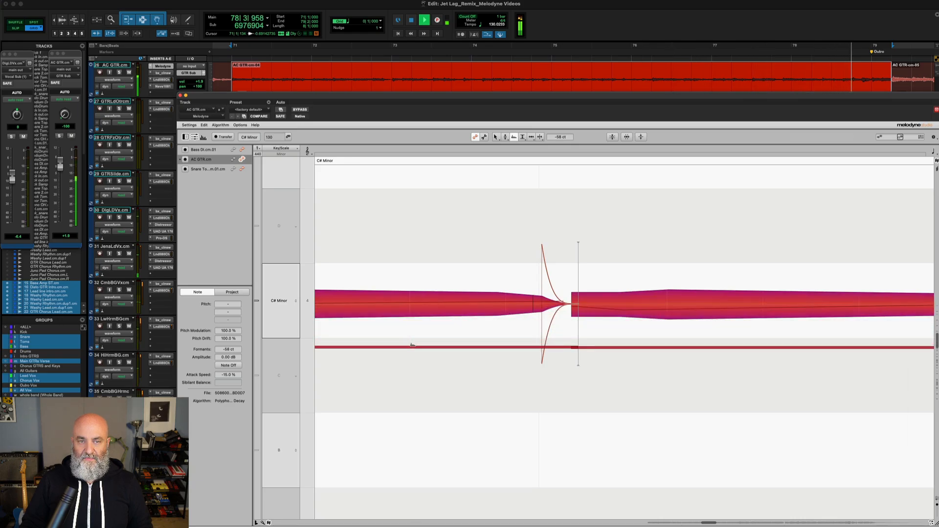
key(space)
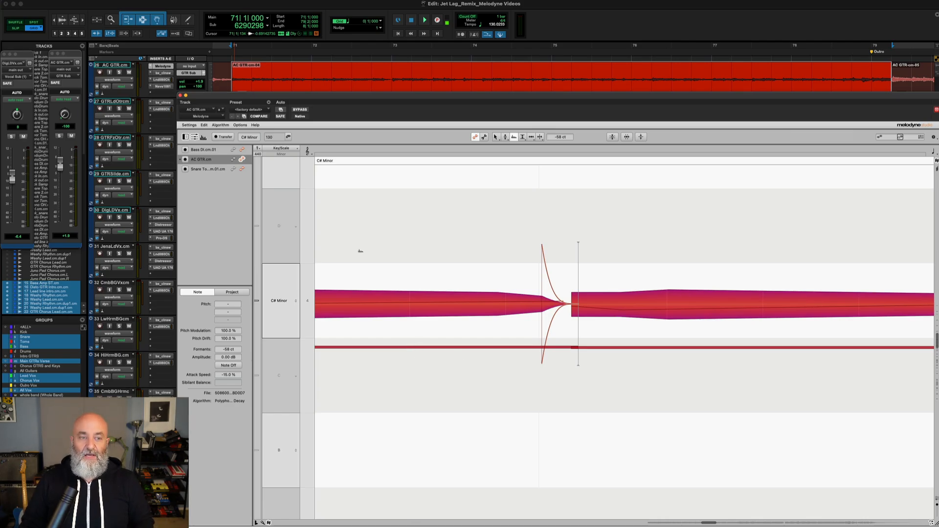
- Play the mix with Melodyne bypassed and again with it active to compare the original guitar with the formant-shifted version
click(300, 110)
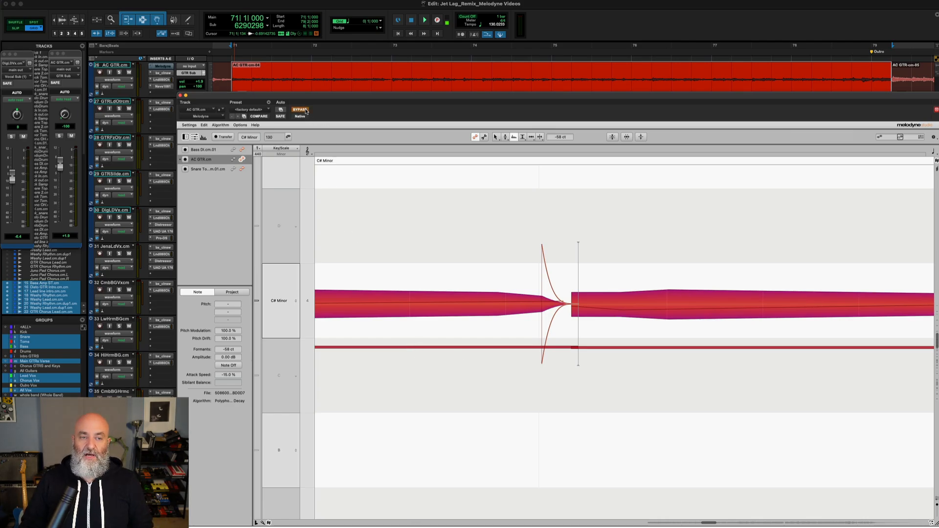
key(space)
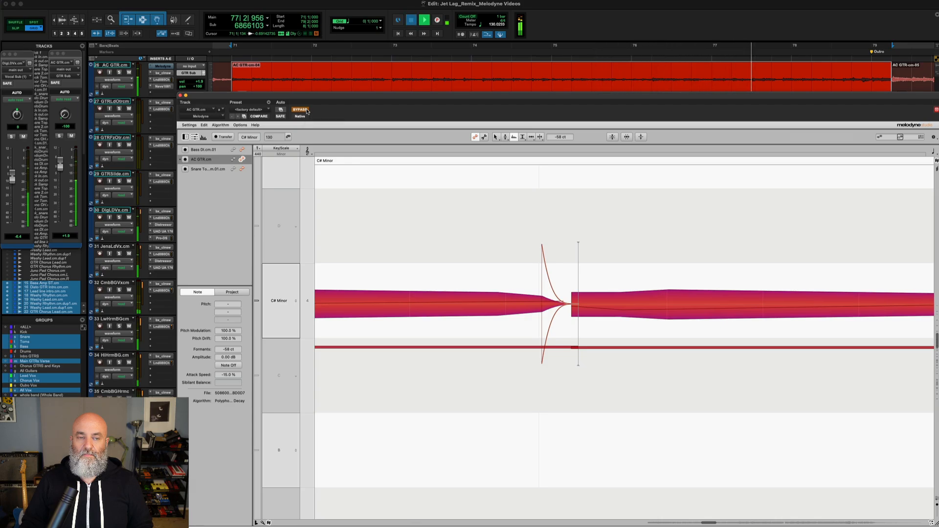
key(space)
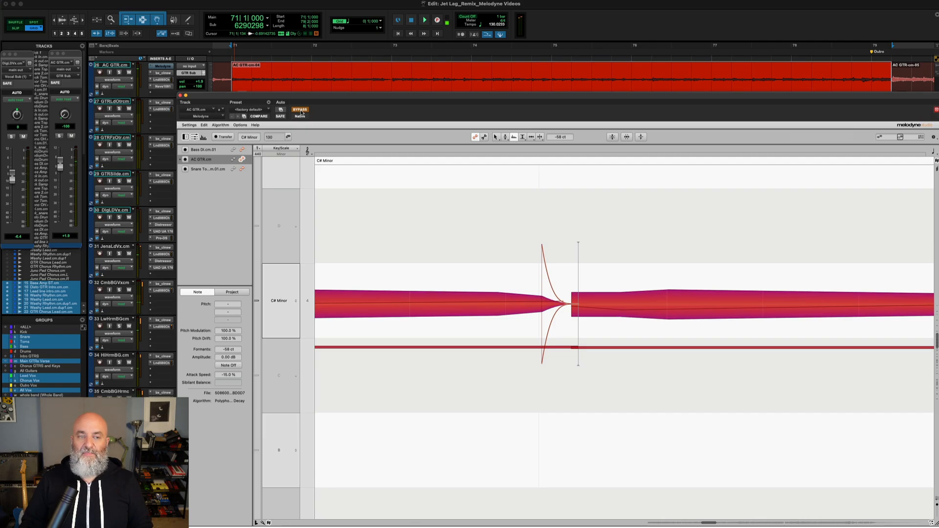
click(301, 110)
key(space)
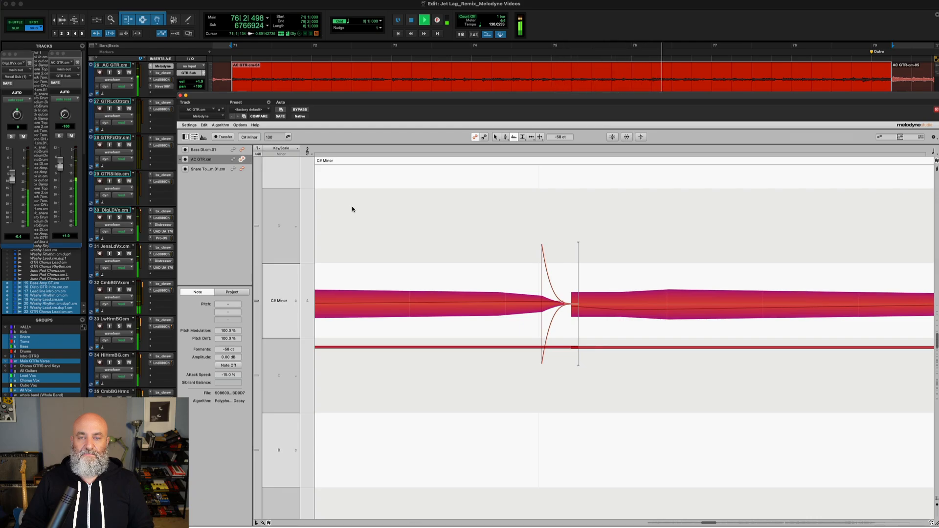
key(space)
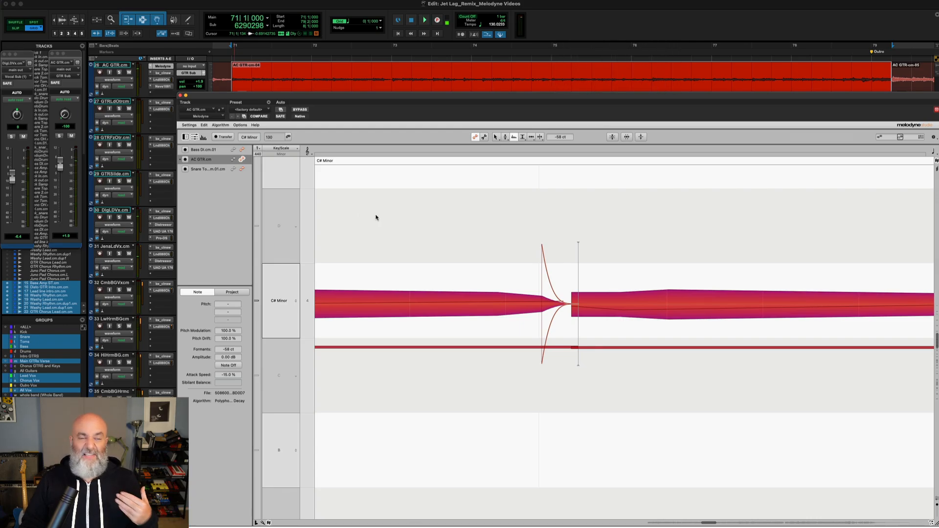